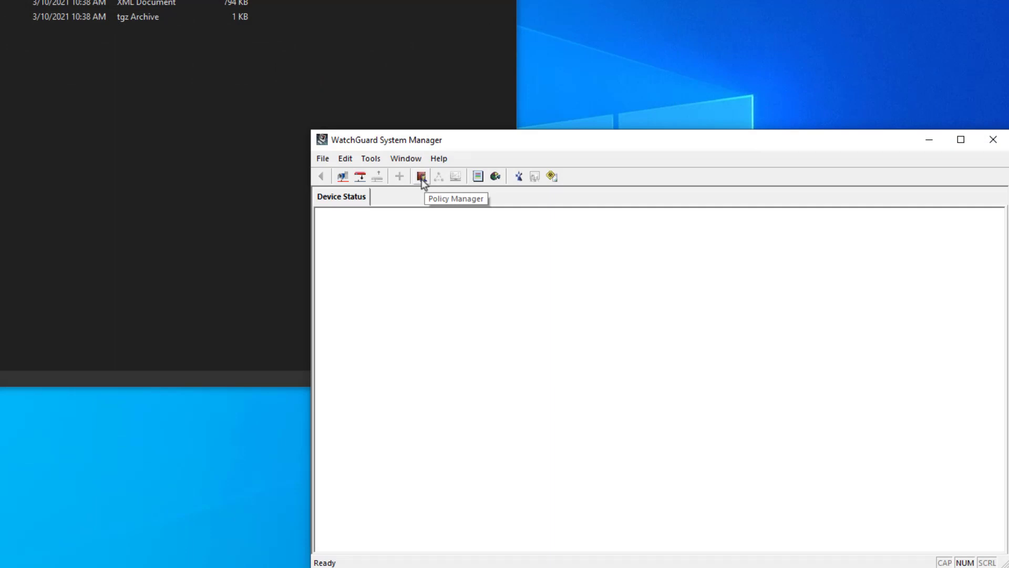
Open old config for migration.xml in Fireware Policy Manager from WatchGuard System Manager.
click(422, 180)
click(545, 345)
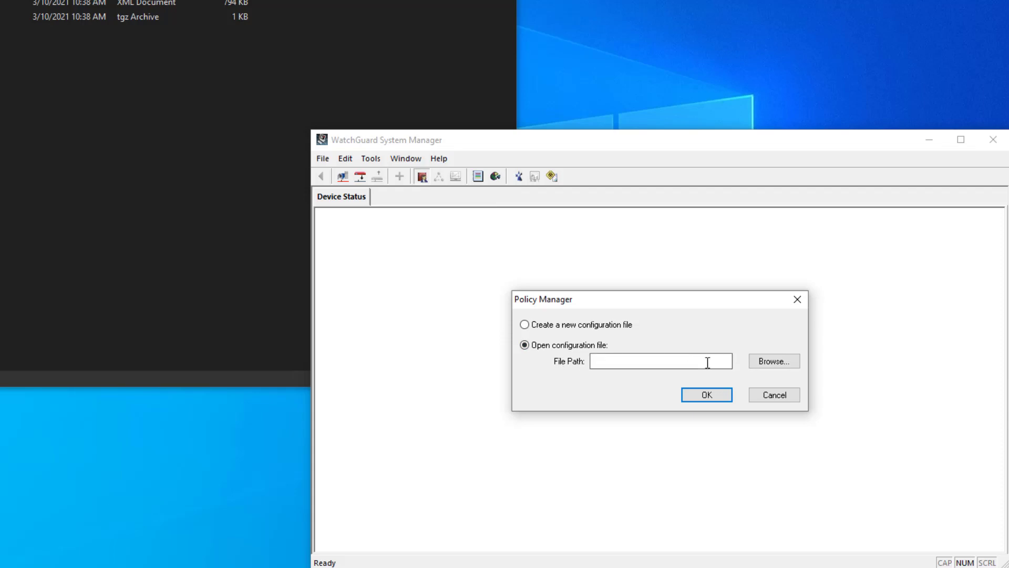
click(773, 362)
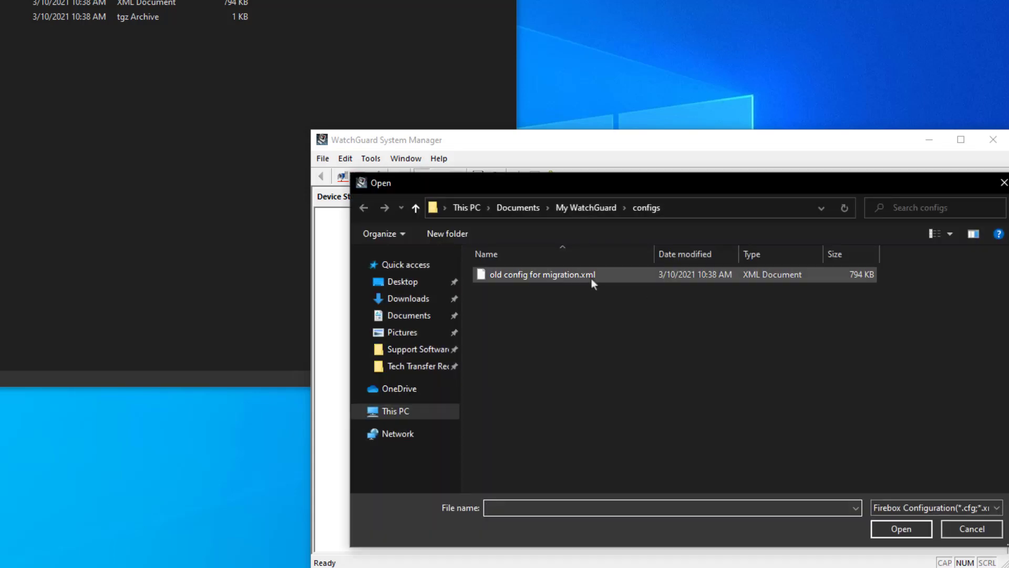
click(565, 276)
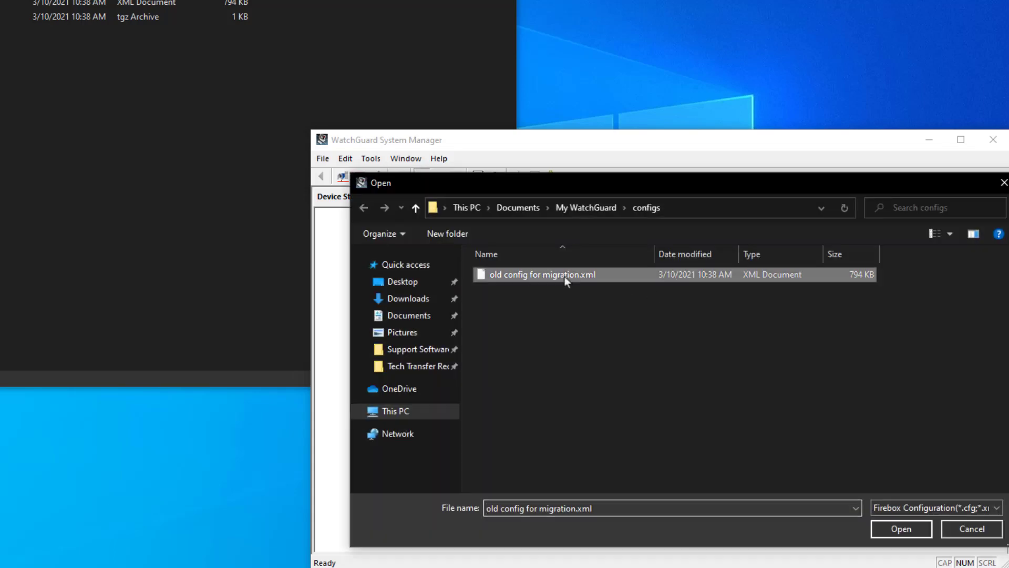
click(910, 530)
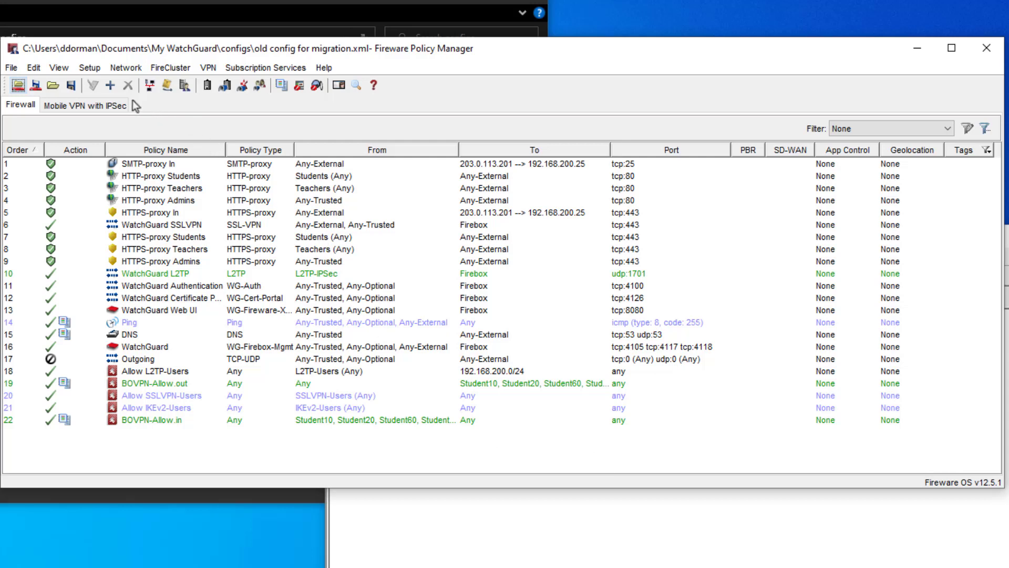
Remove the existing T30 feature key in Setup > Feature Keys.
click(88, 68)
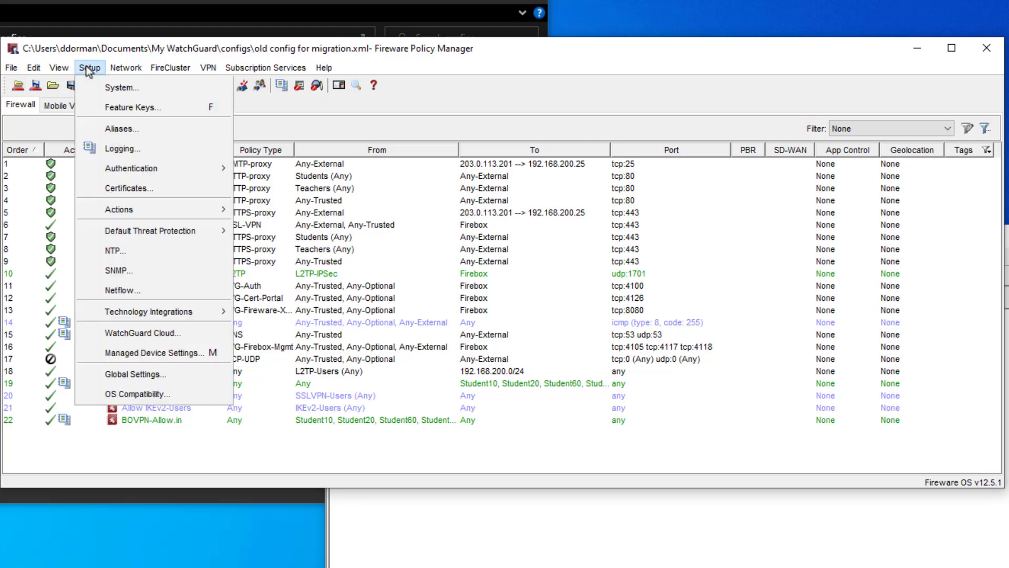
click(125, 112)
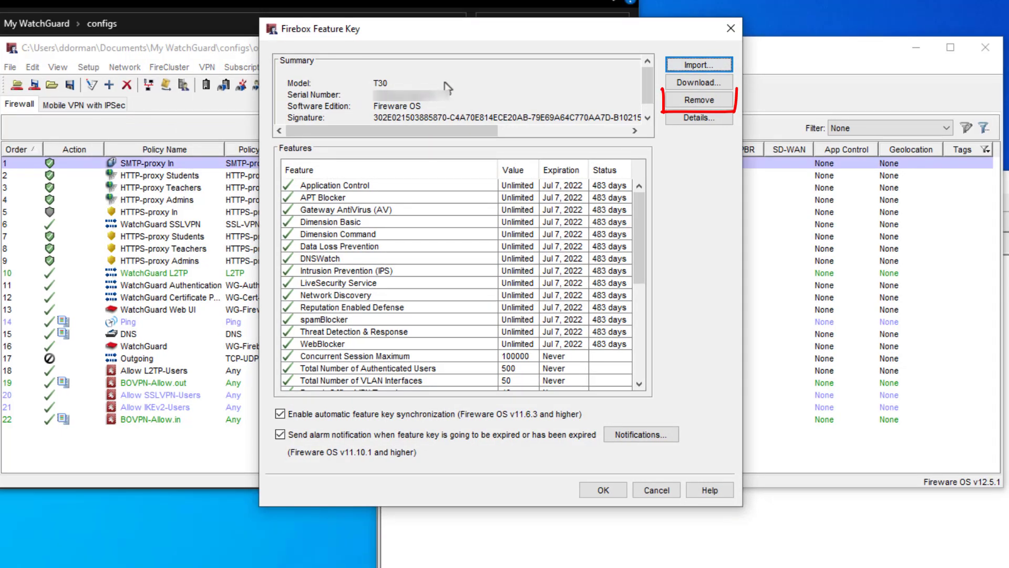
click(680, 105)
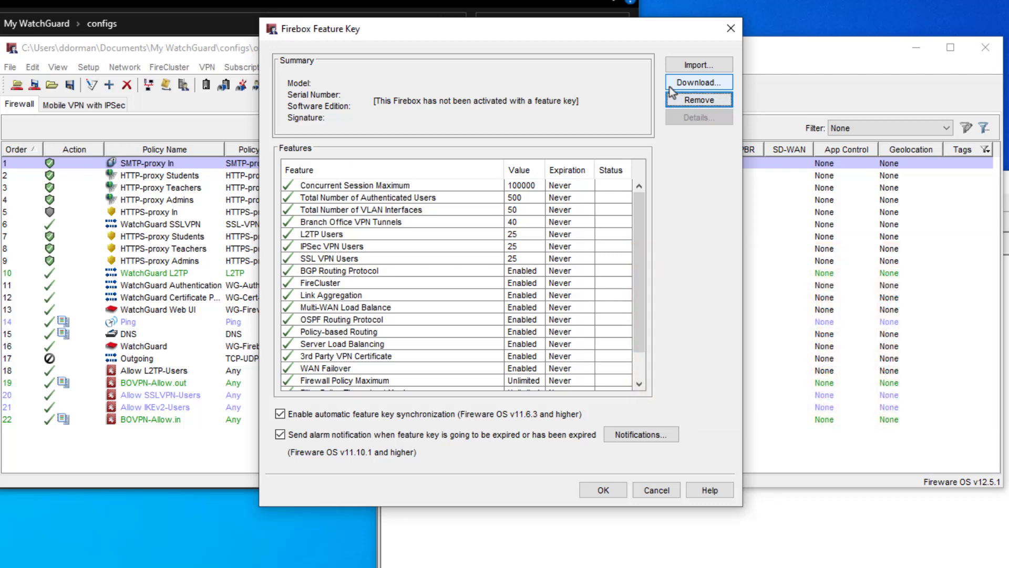
Download the T40 feature key from the Firebox using the read-only passphrase and accept it.
click(669, 87)
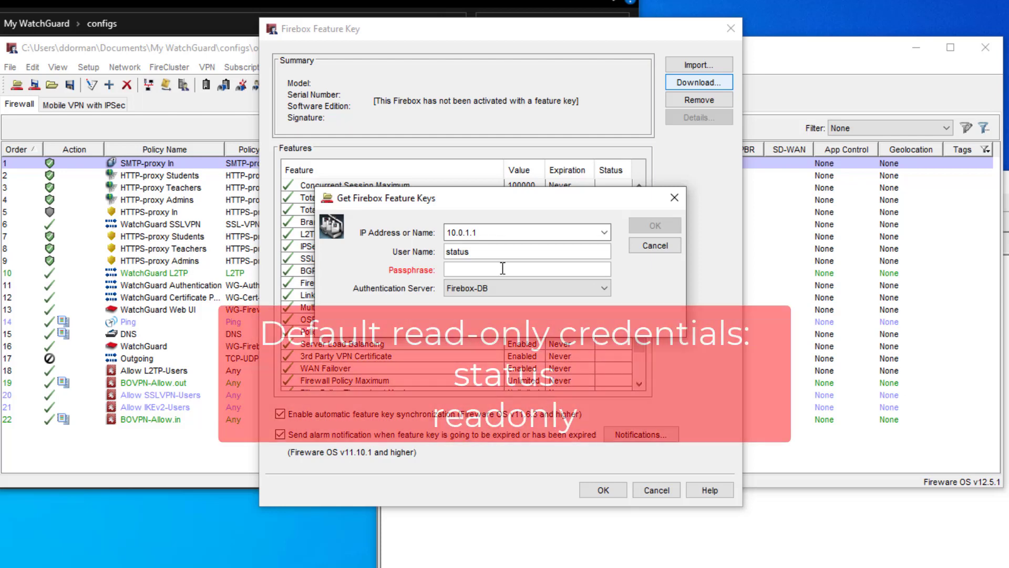
text(readon)
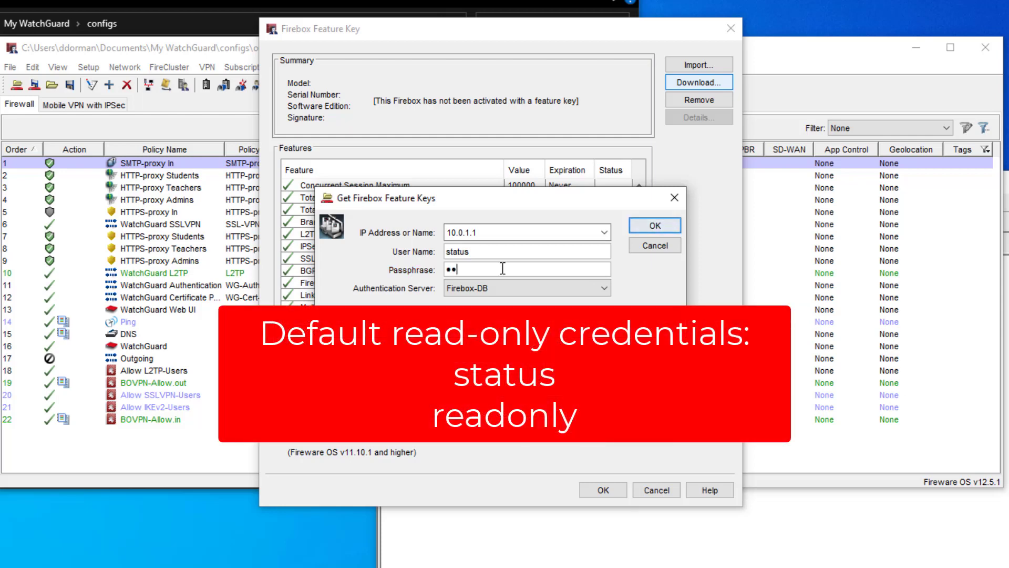
text(ly)
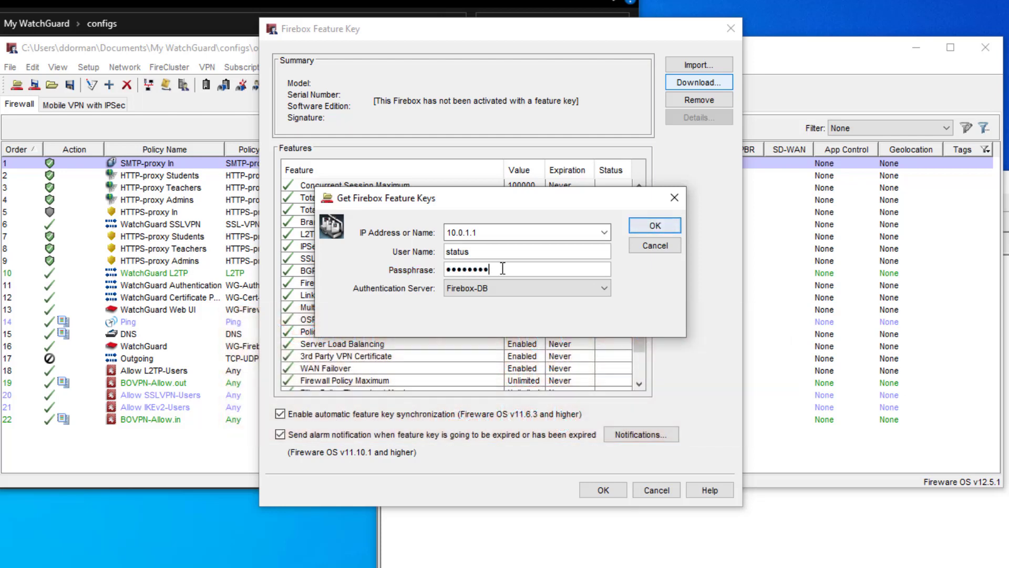
click(673, 224)
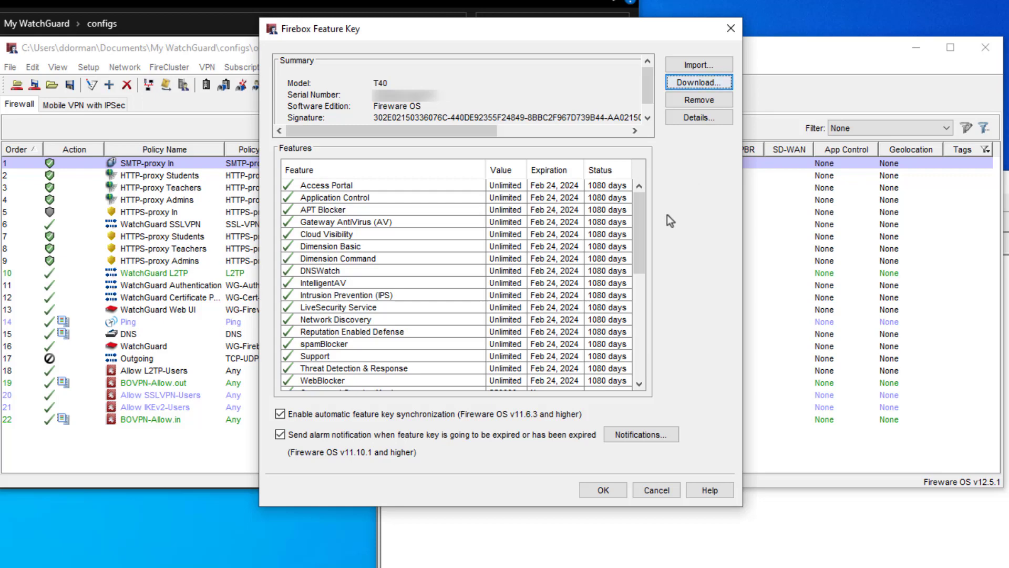
click(603, 491)
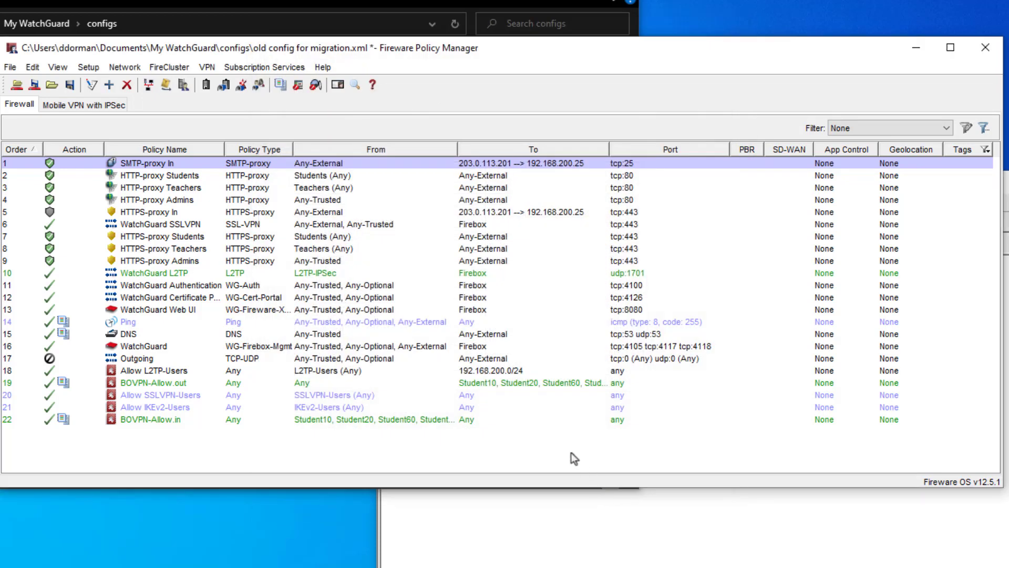
Rename the device from old_T30 to migration_example in Setup > System.
click(538, 427)
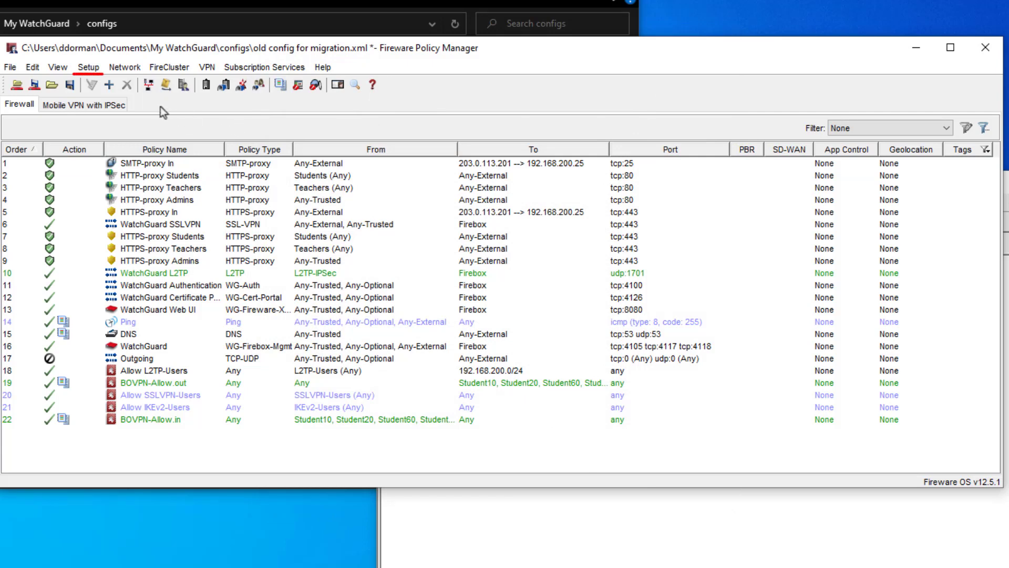
click(90, 67)
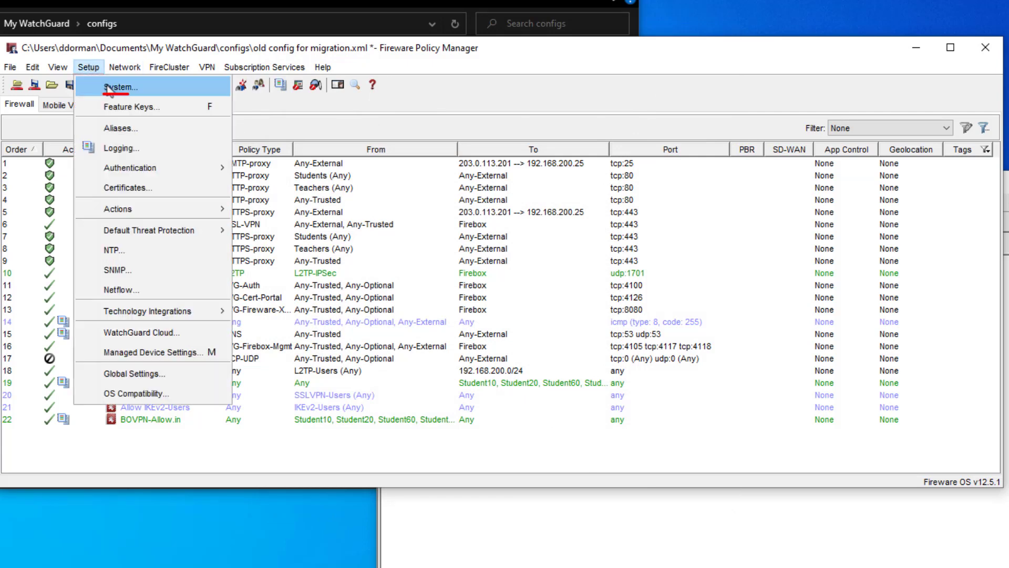
click(109, 88)
drag(436, 237, 405, 237)
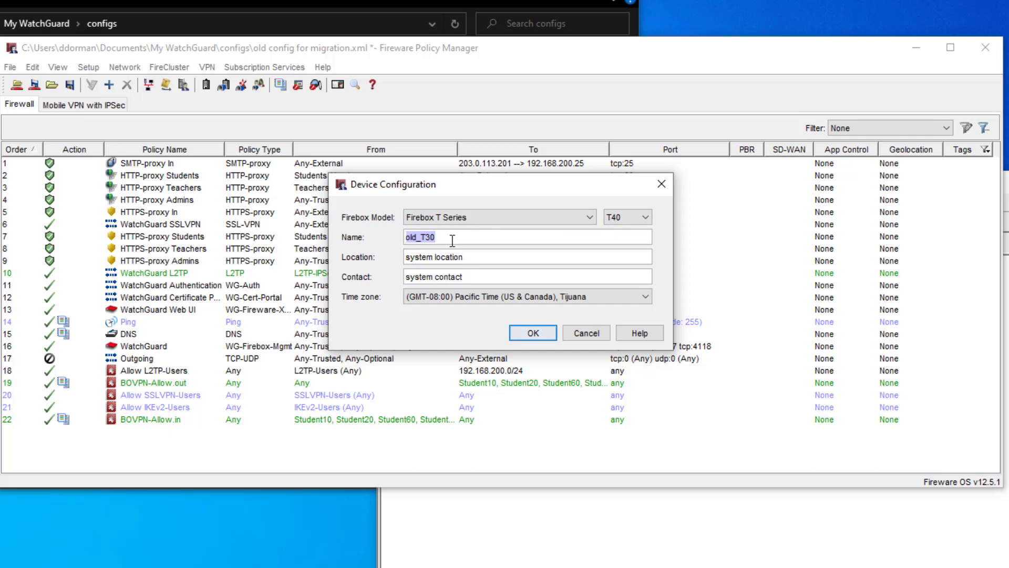
text(migration_example)
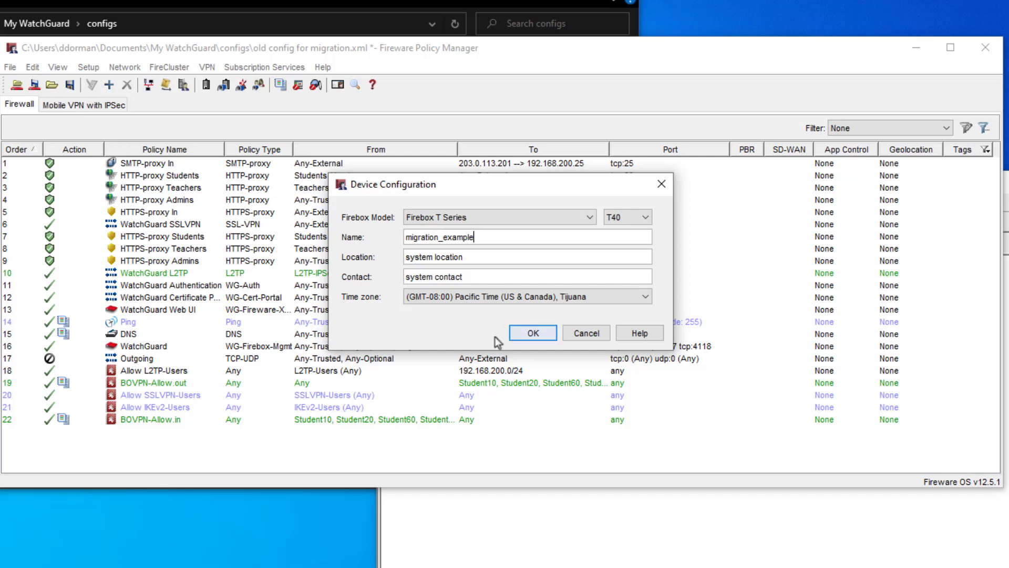
click(530, 339)
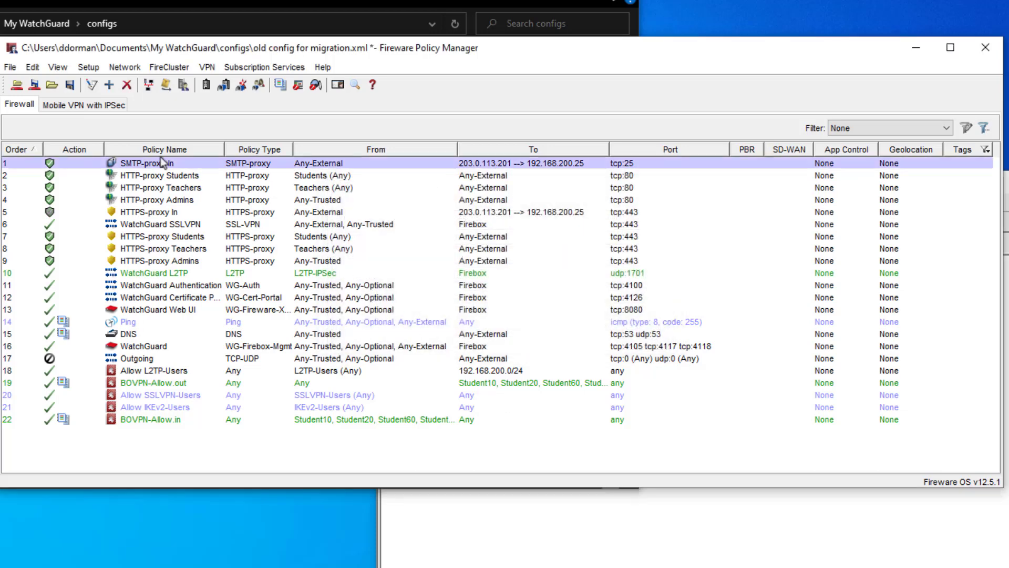
Try saving the configuration to the Firebox with the read-write passphrase.
click(35, 86)
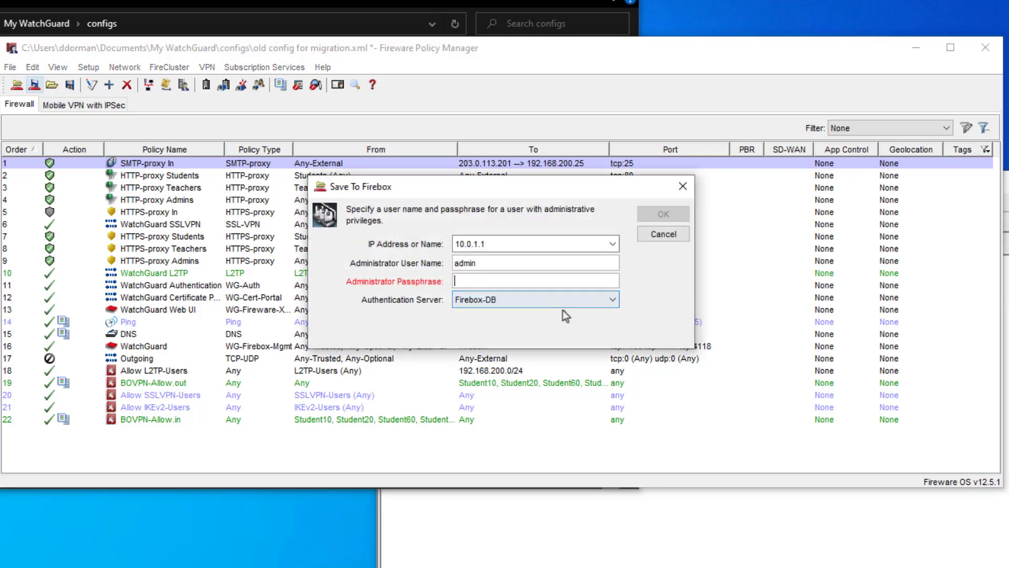
text(readwrite)
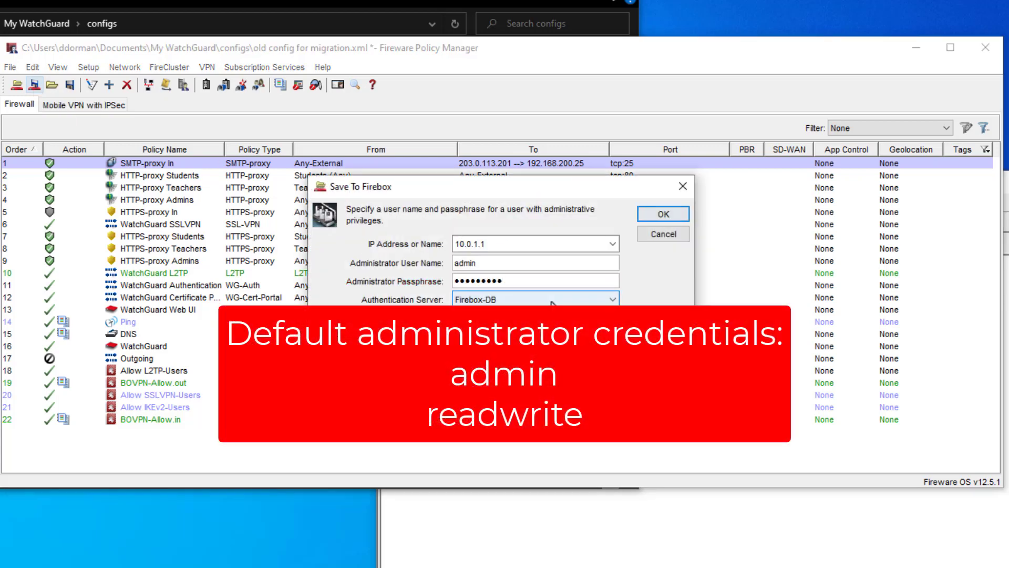
click(665, 214)
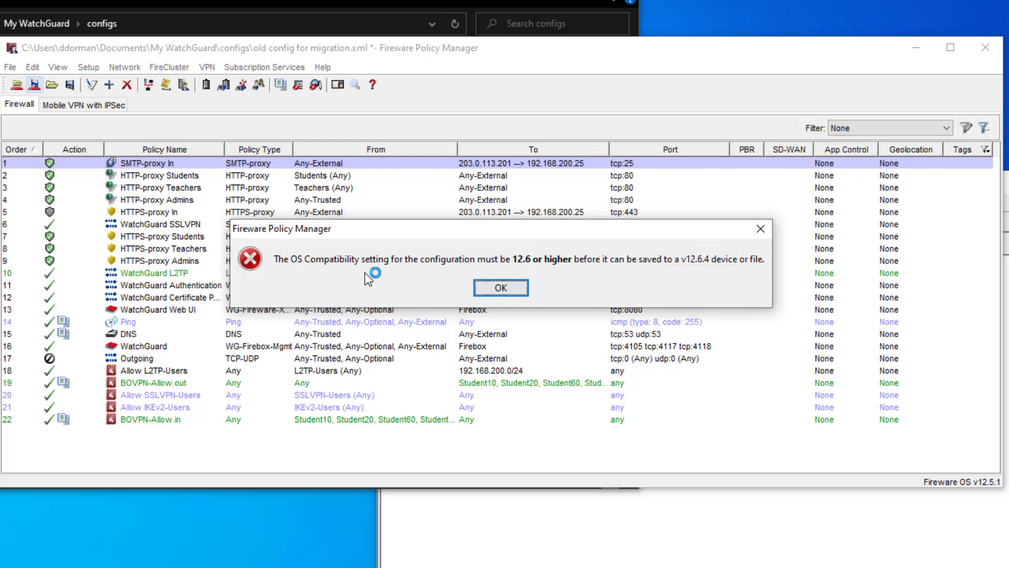
Set OS Compatibility to 12.6 or higher, then retry Save to Firebox.
click(490, 286)
click(87, 66)
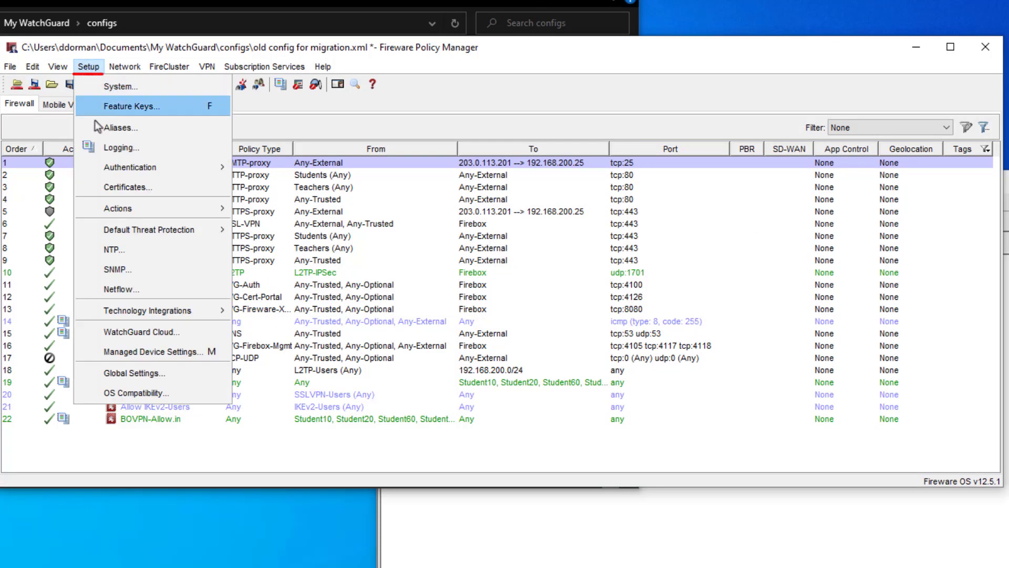
click(169, 394)
click(580, 260)
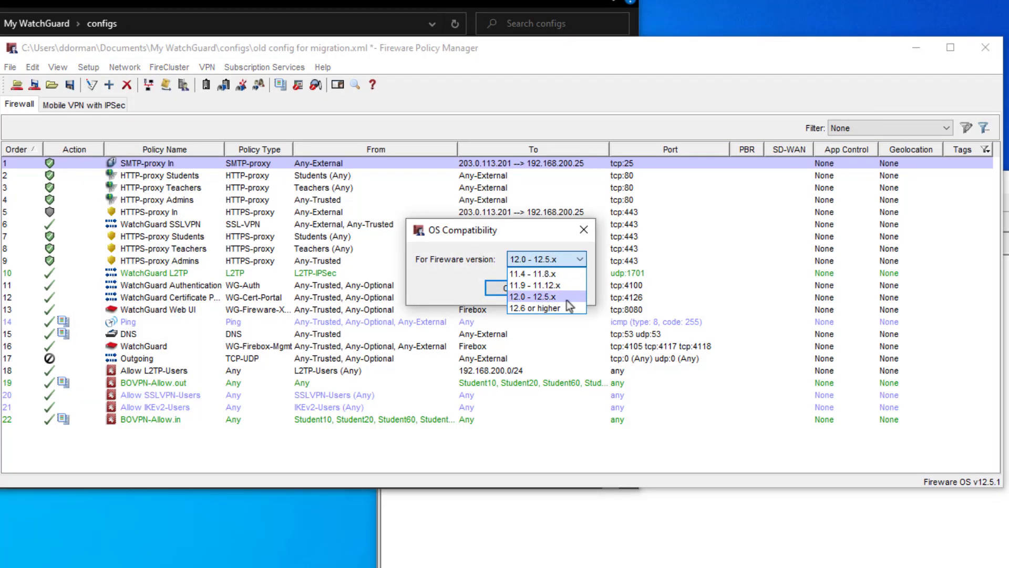
click(540, 308)
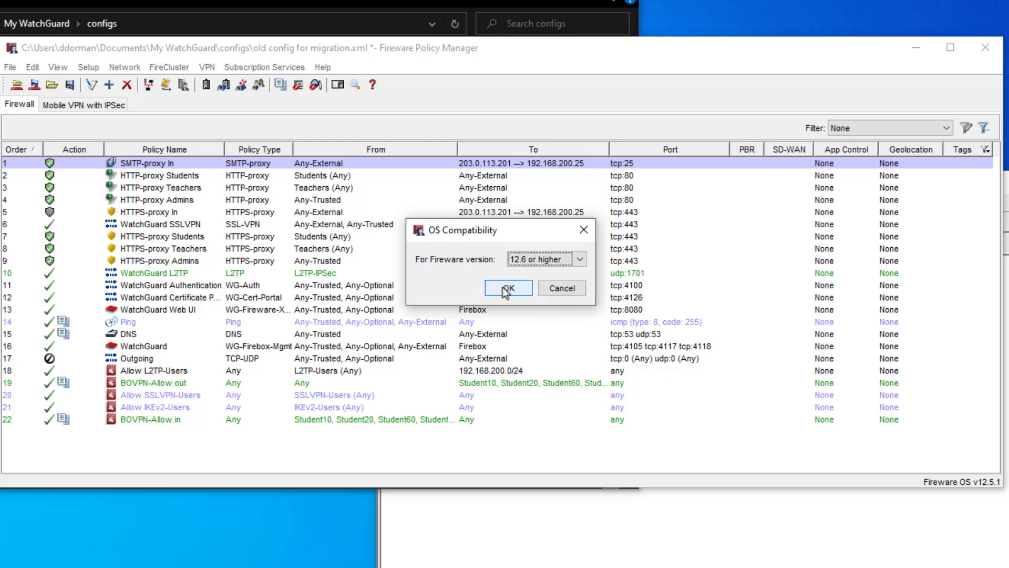
click(505, 290)
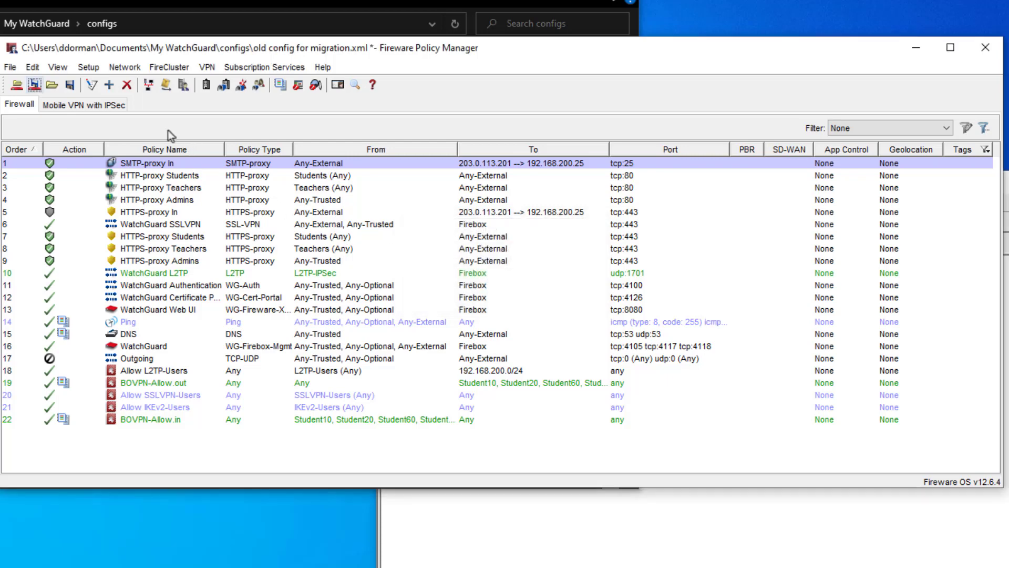
click(35, 85)
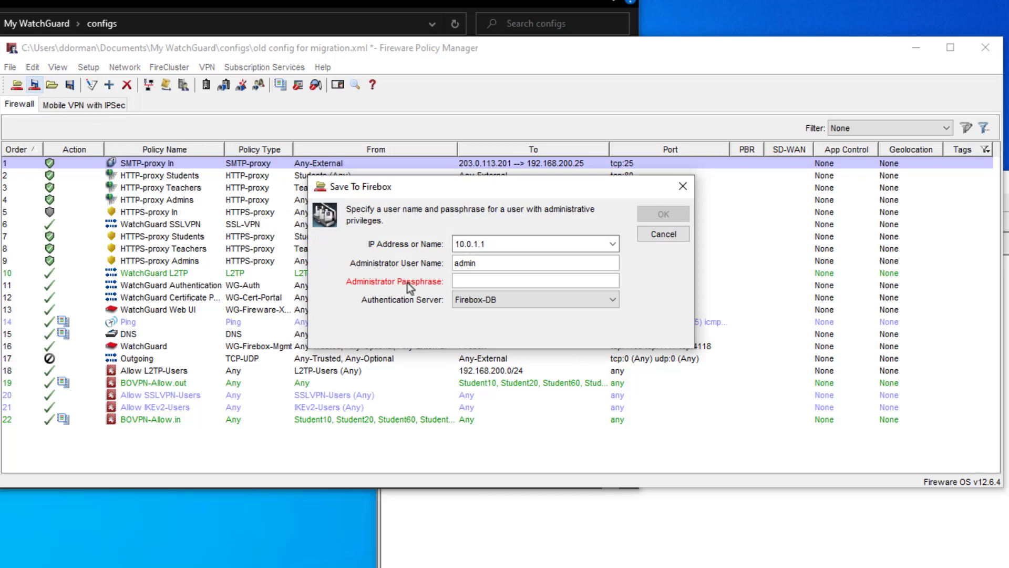
Log in with the admin passphrase and rename the file to new config for migration.xml.
key(ctrl+v)
key(Return)
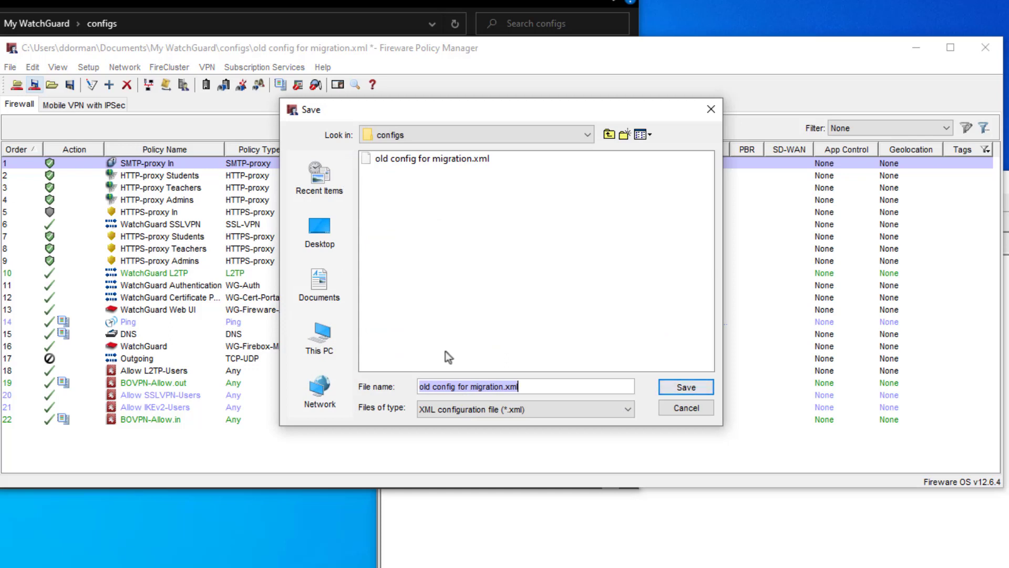
click(429, 387)
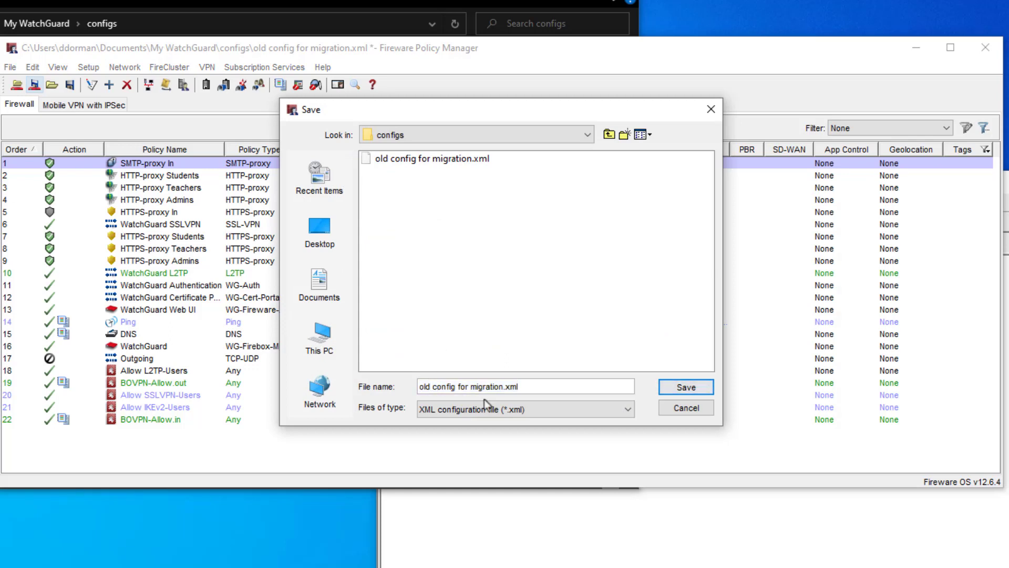
key(BackSpace)
key(BackSpace)
key(BackSpace)
text(new)
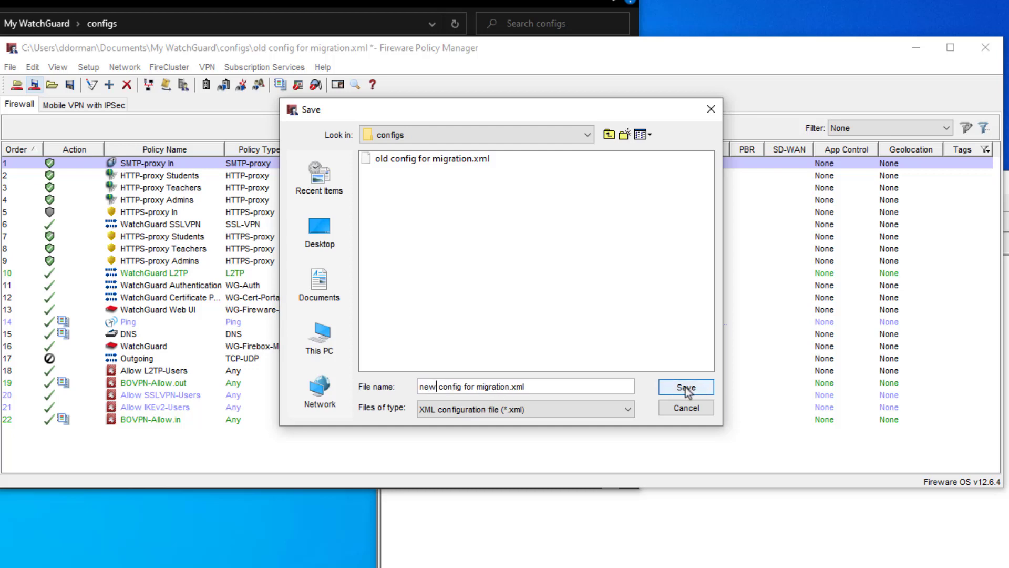
Save as new config for migration.xml, accepting the IP mismatch warning, and confirm success.
click(682, 387)
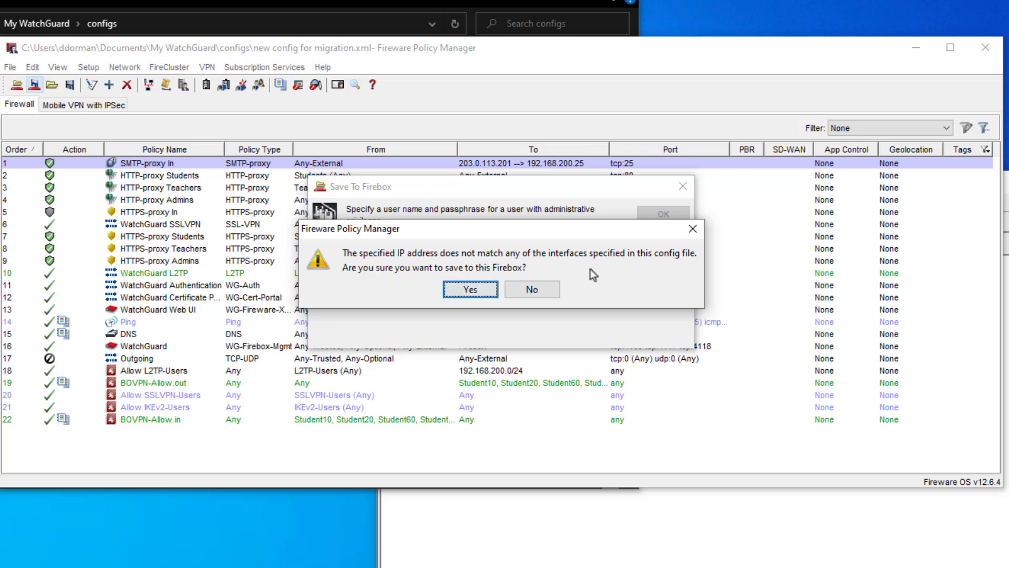
click(470, 291)
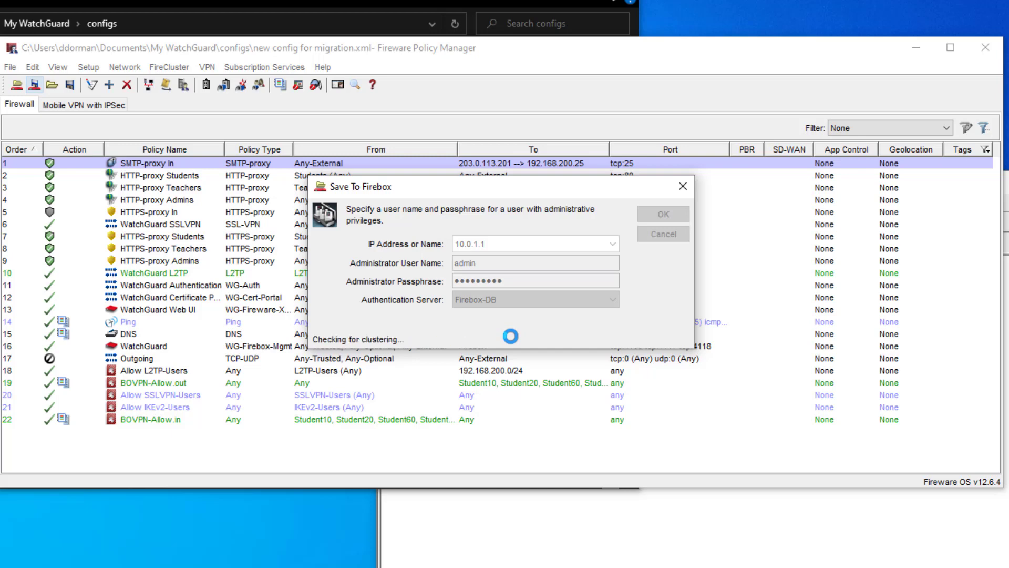
click(489, 288)
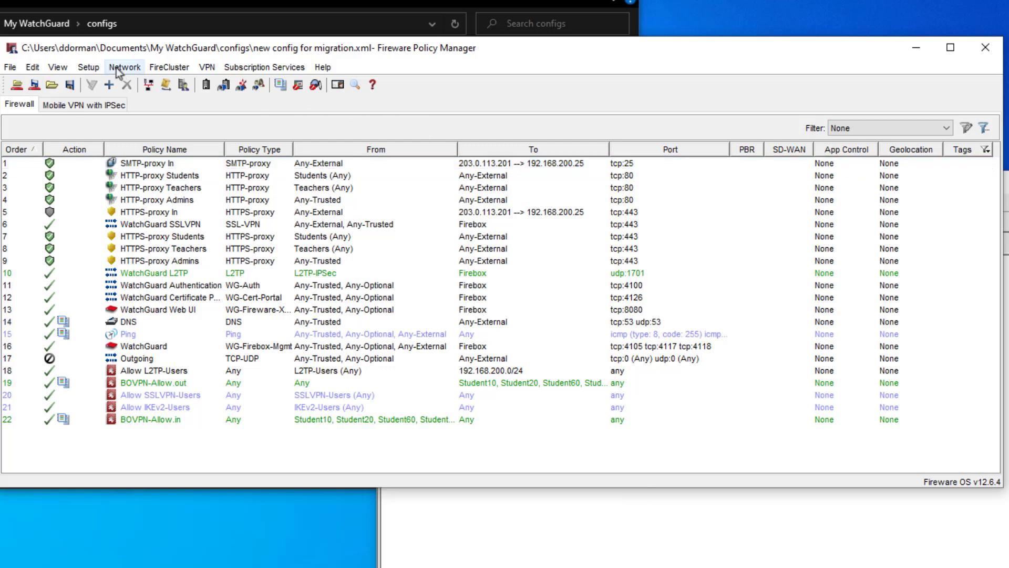
Check the Trusted interface IP in Network Configuration, cancel, and return to System Manager.
click(149, 84)
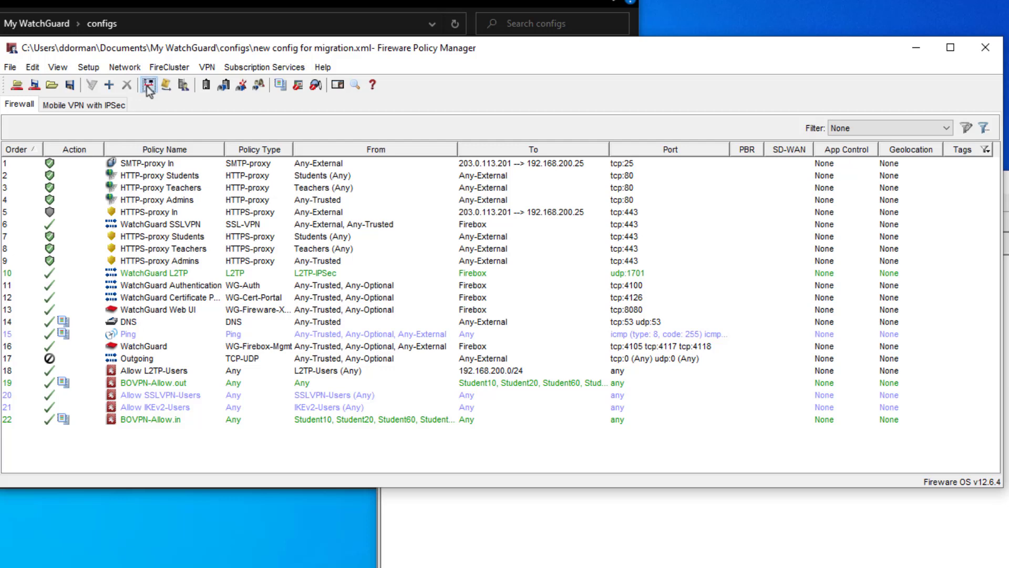
click(352, 170)
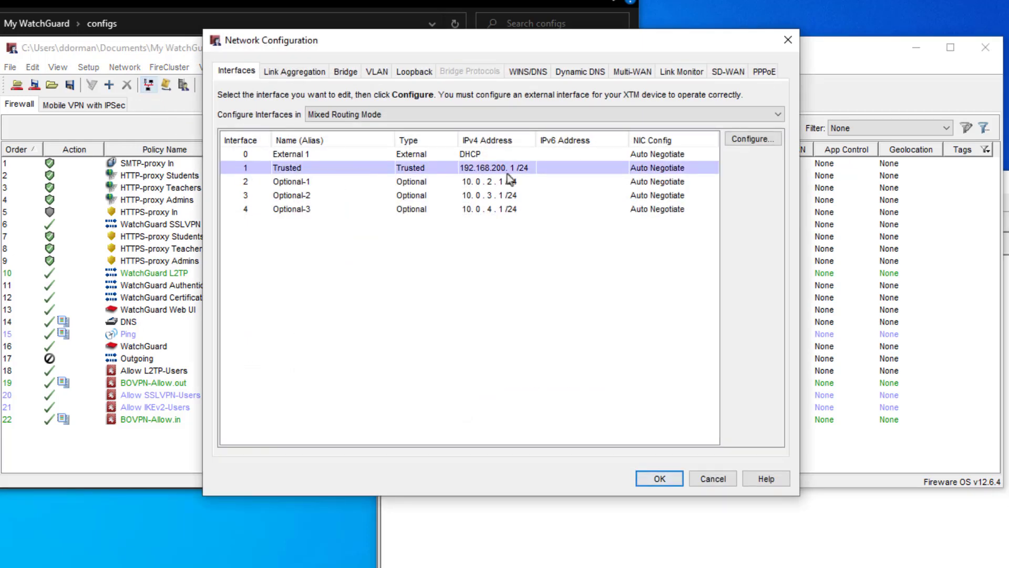
click(712, 478)
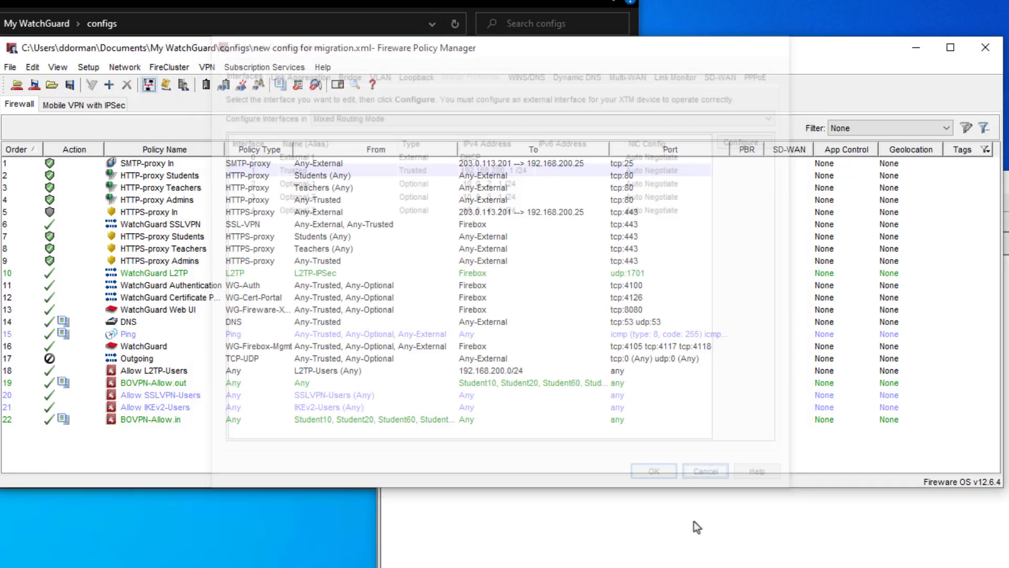
click(561, 536)
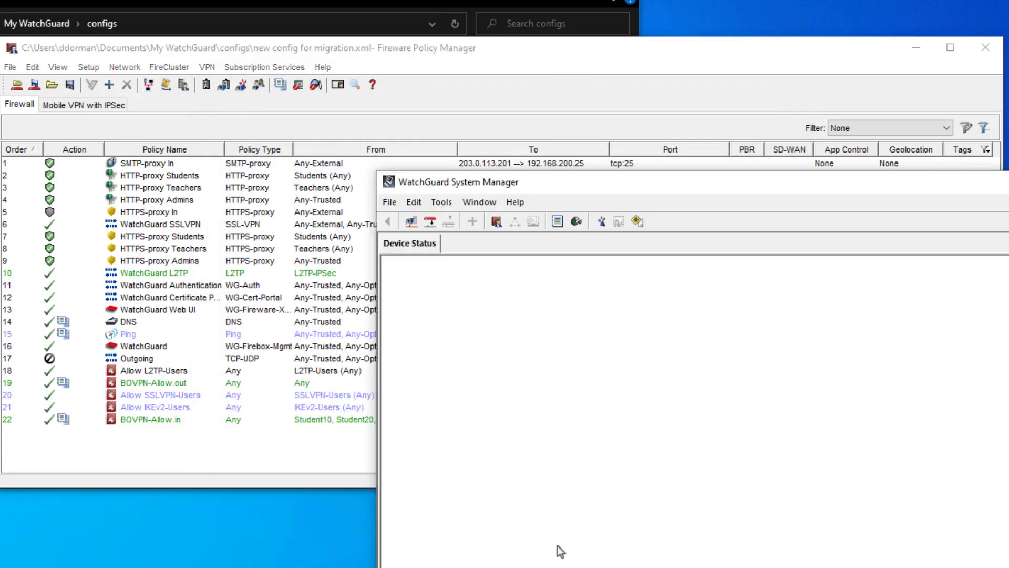
Connect to the Firebox at 192.168.200.1 using its passphrase.
click(430, 221)
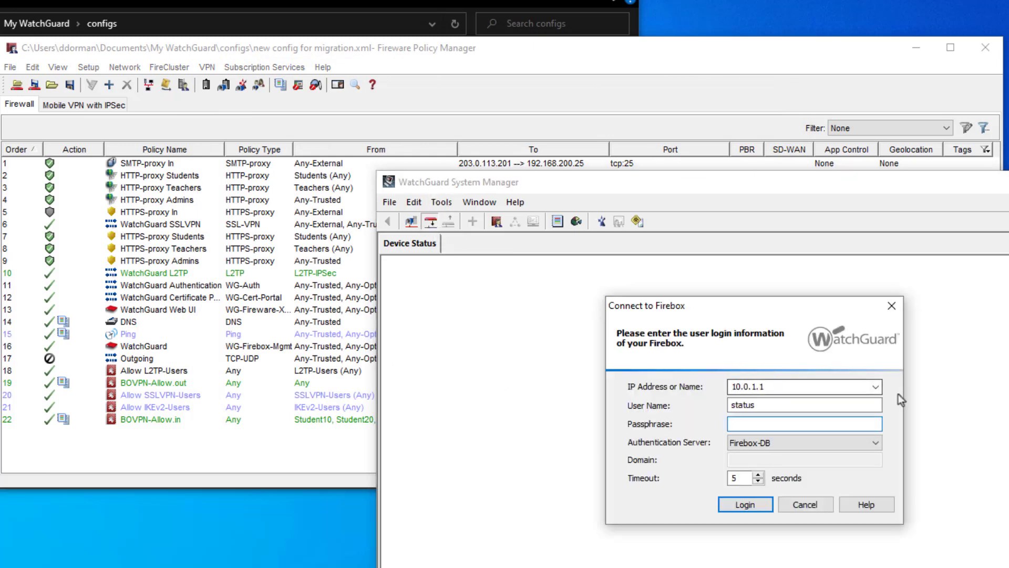
click(802, 392)
text(192.168.200.1)
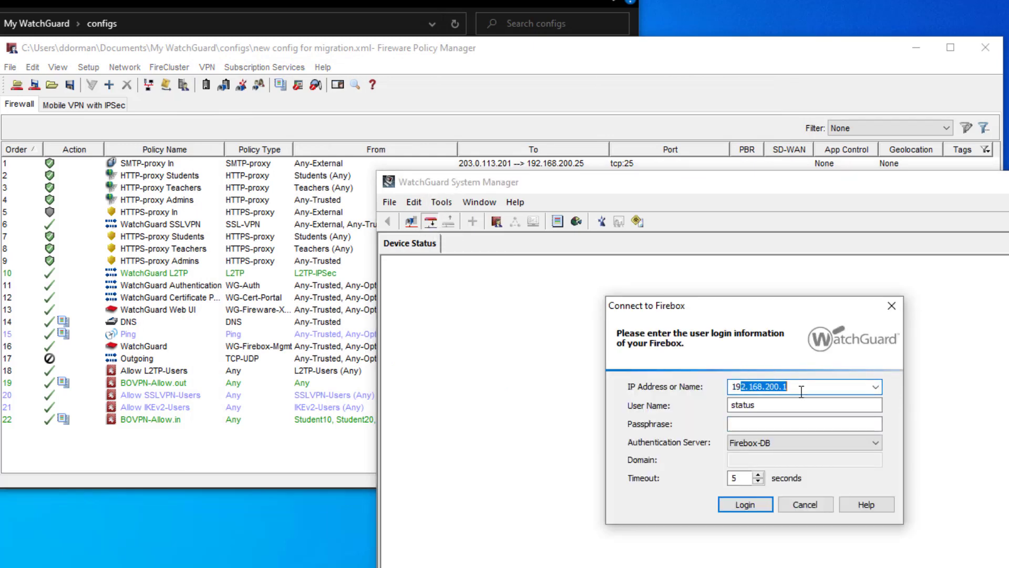
key(Tab)
key(Tab)
text(••••••••)
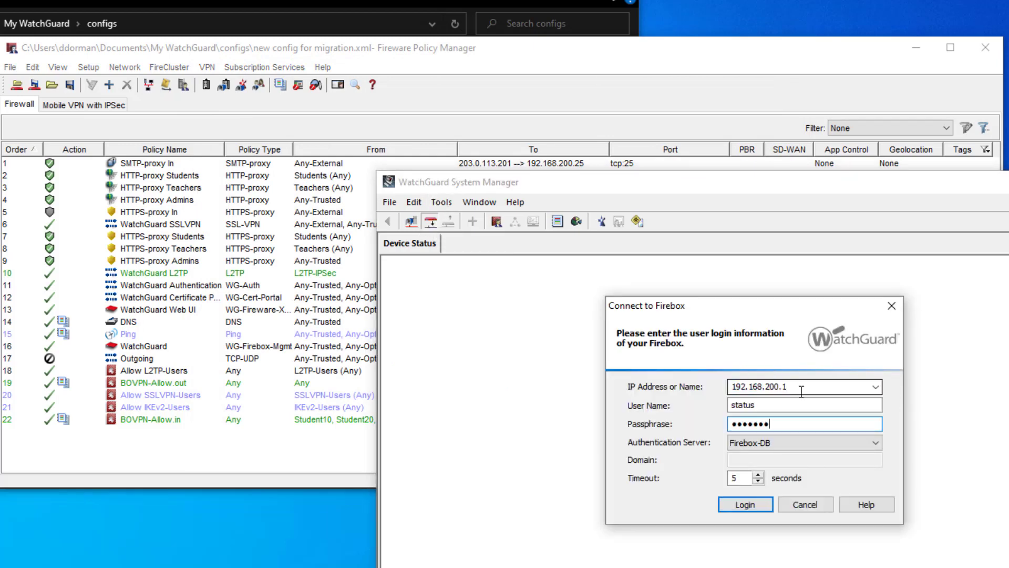
key(Return)
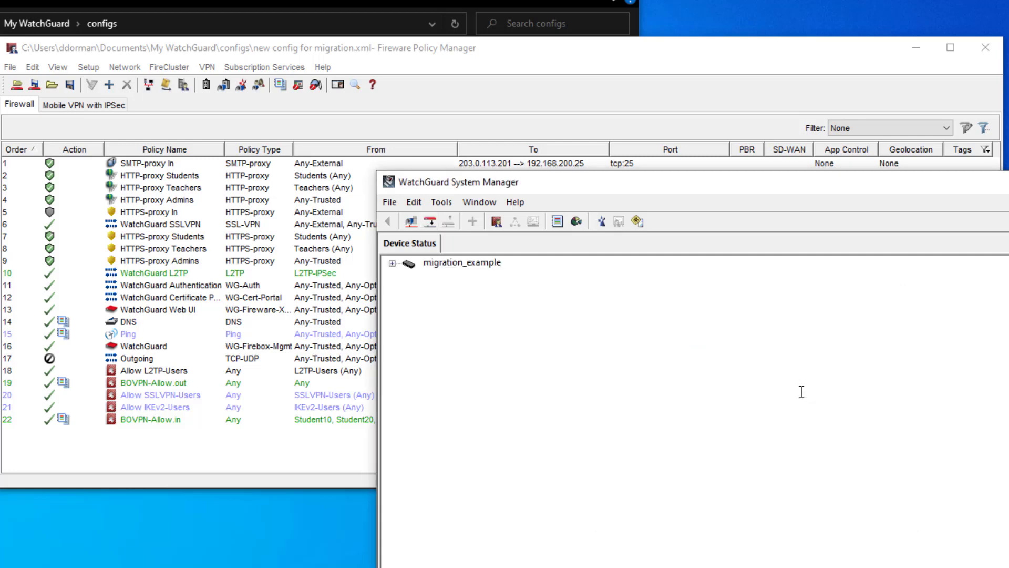